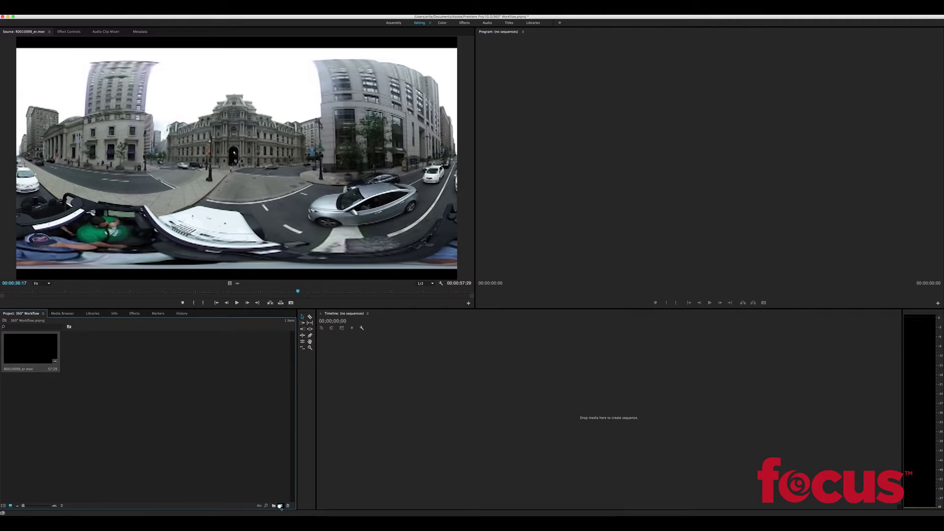
Step: Create the R0010099_er sequence from the 360° clip and scrub the playhead partway in
{"action": "left_click_drag", "start_coordinate": [280, 506], "coordinate": [279, 506]}
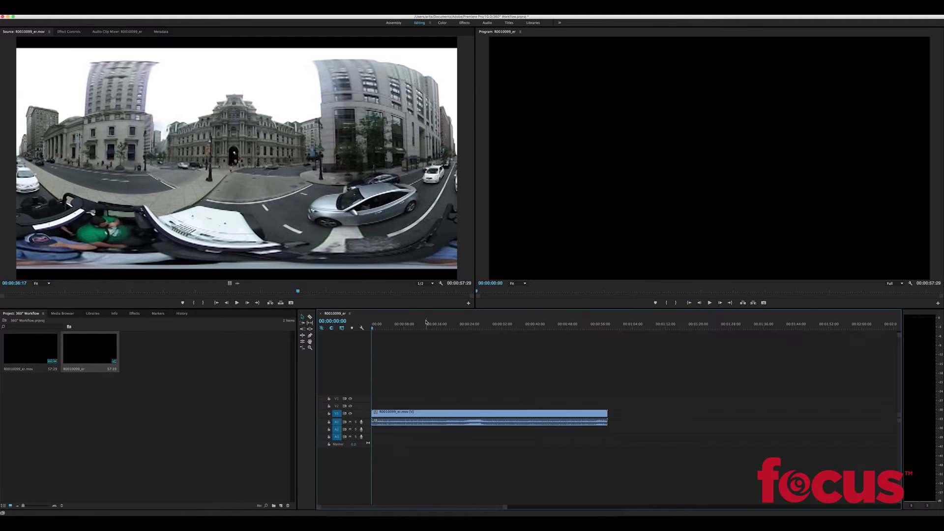
{"action": "left_click_drag", "start_coordinate": [378, 325], "coordinate": [409, 328]}
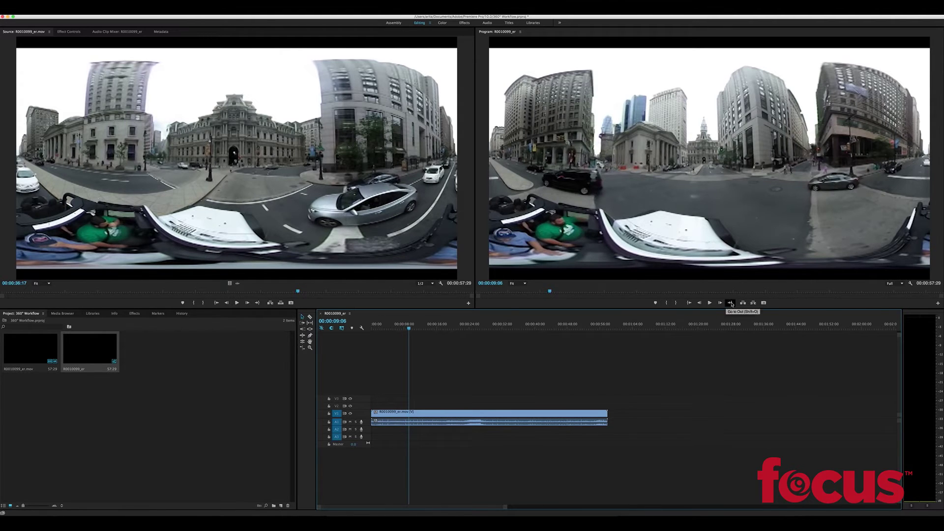
Step: Add the Toggle VR Video Display button to the Program monitor and turn VR display on
{"action": "left_click", "coordinate": [937, 303]}
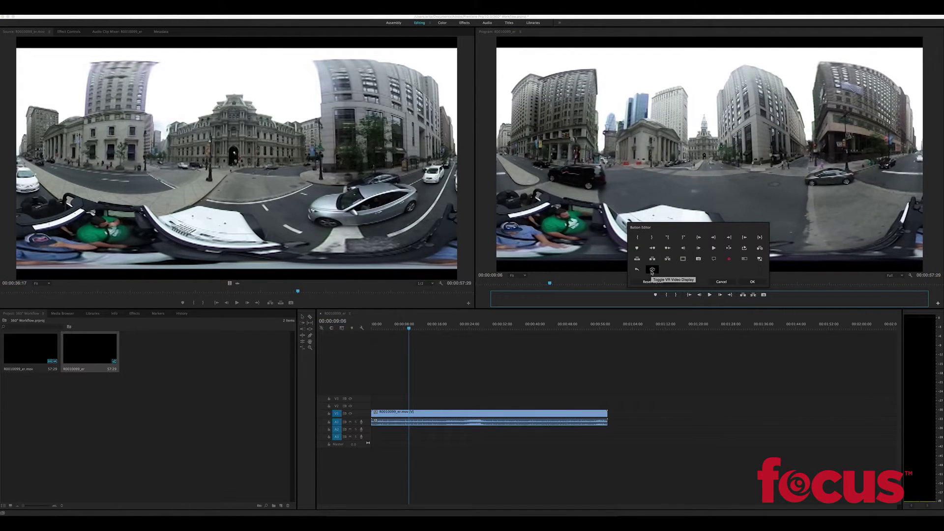
{"action": "left_click_drag", "start_coordinate": [652, 270], "coordinate": [774, 296]}
{"action": "left_click", "coordinate": [752, 282]}
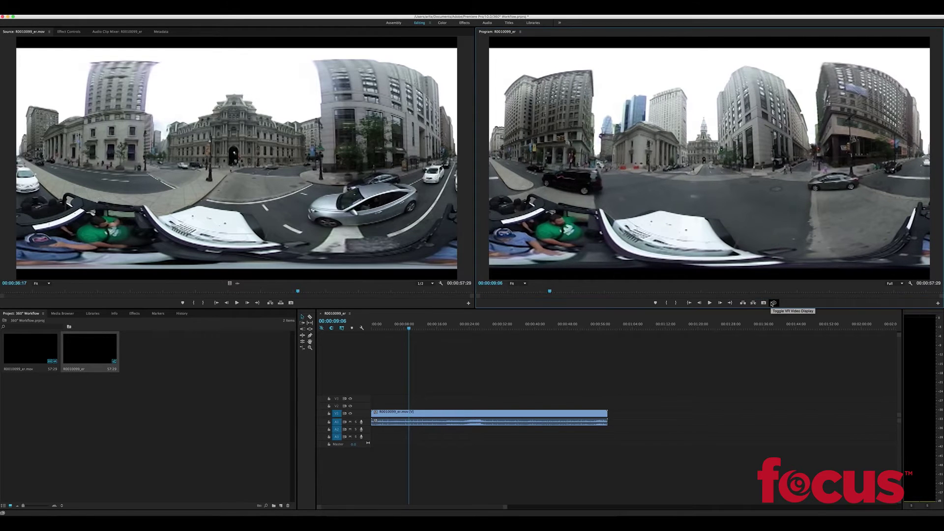
{"action": "left_click", "coordinate": [772, 304]}
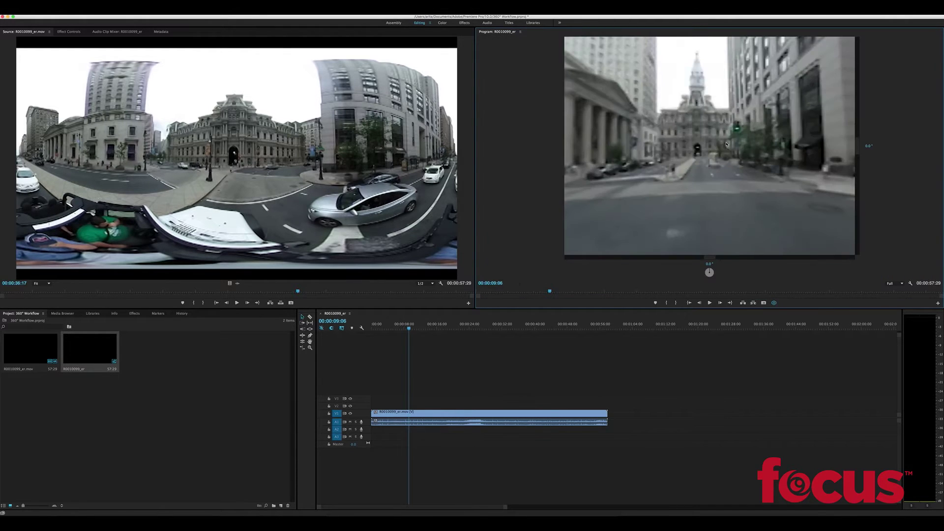
Step: Drag in the VR view to look around the street scene sideways, upward and left
{"action": "left_click_drag", "start_coordinate": [726, 144], "coordinate": [598, 181]}
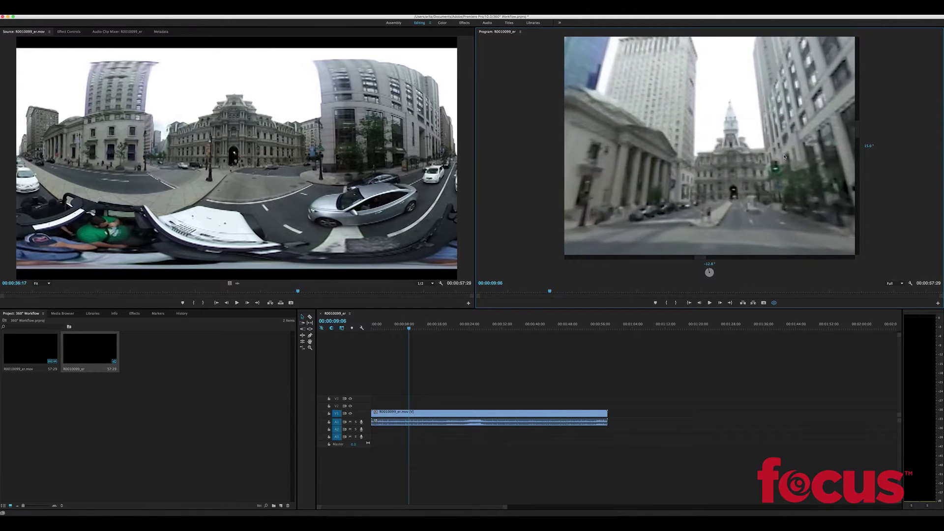
{"action": "left_click_drag", "start_coordinate": [784, 157], "coordinate": [773, 148]}
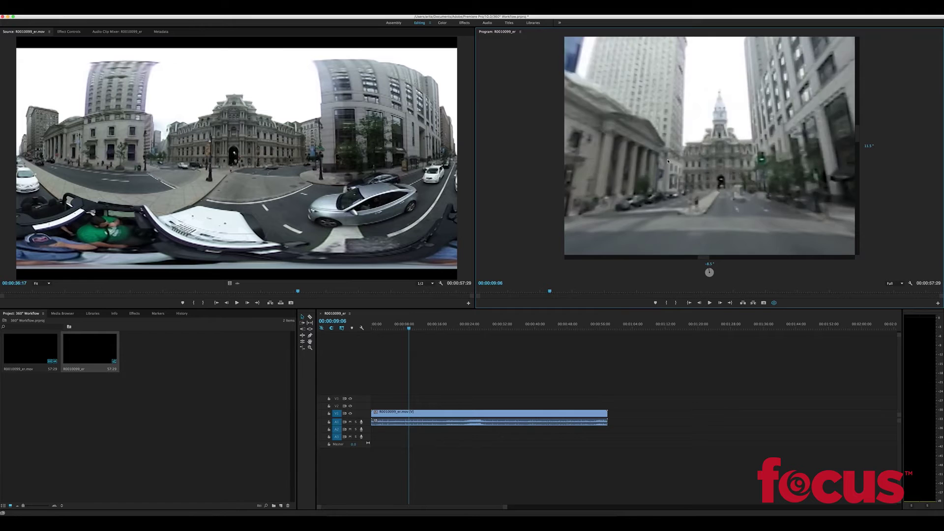
{"action": "mouse_move", "coordinate": [668, 162]}
{"action": "left_mouse_down"}
{"action": "mouse_move", "coordinate": [836, 163]}
{"action": "mouse_move", "coordinate": [679, 170]}
{"action": "left_mouse_up"}
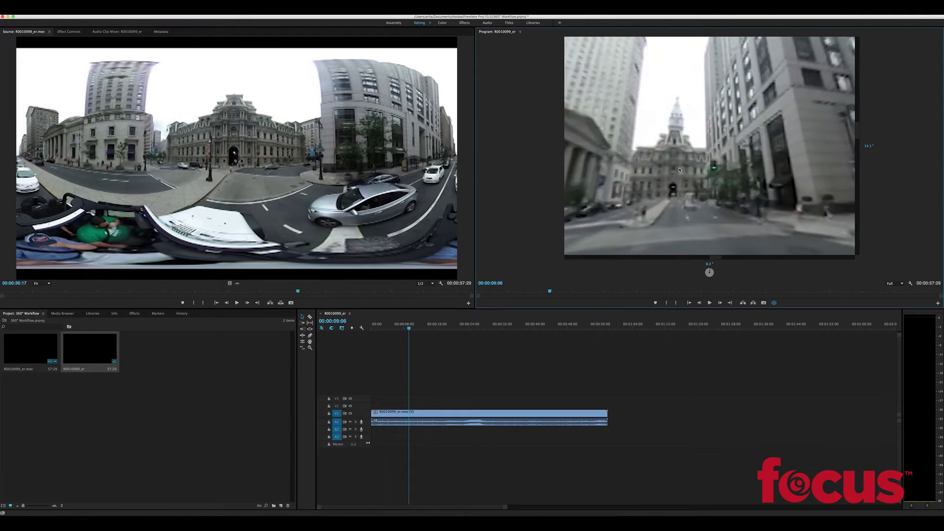
Step: In VR Video Settings, keep the Monoscopic frame layout and widen Monitor View Horizontal to 180°
{"action": "right_click", "coordinate": [675, 167]}
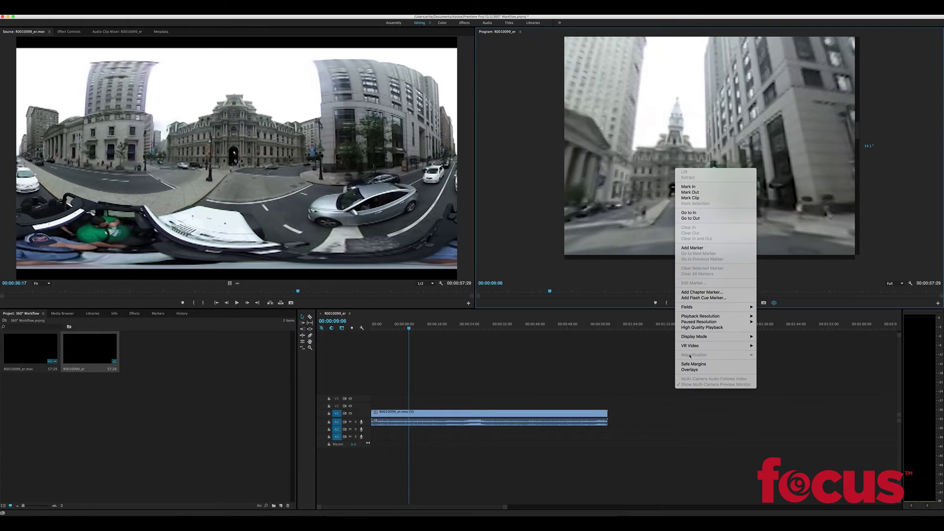
{"action": "mouse_move", "coordinate": [718, 346]}
{"action": "left_click", "coordinate": [771, 352]}
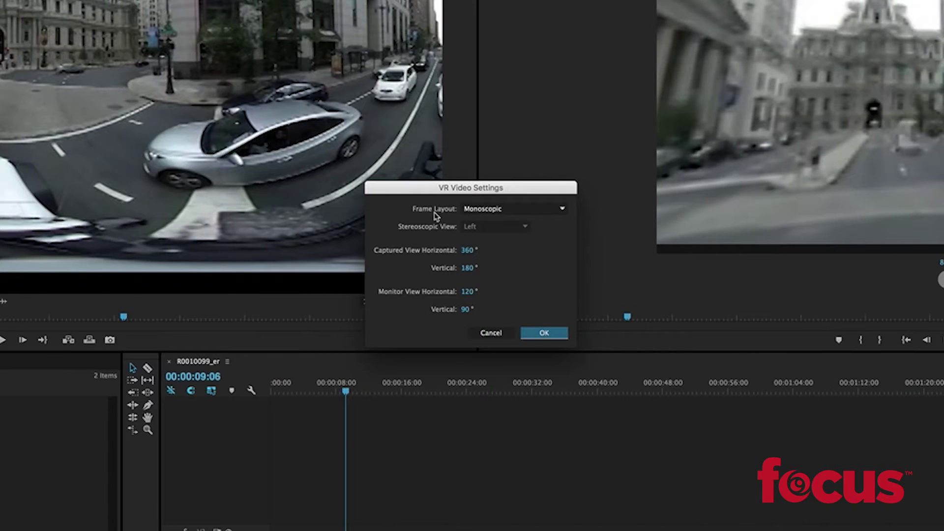
{"action": "left_click", "coordinate": [541, 214]}
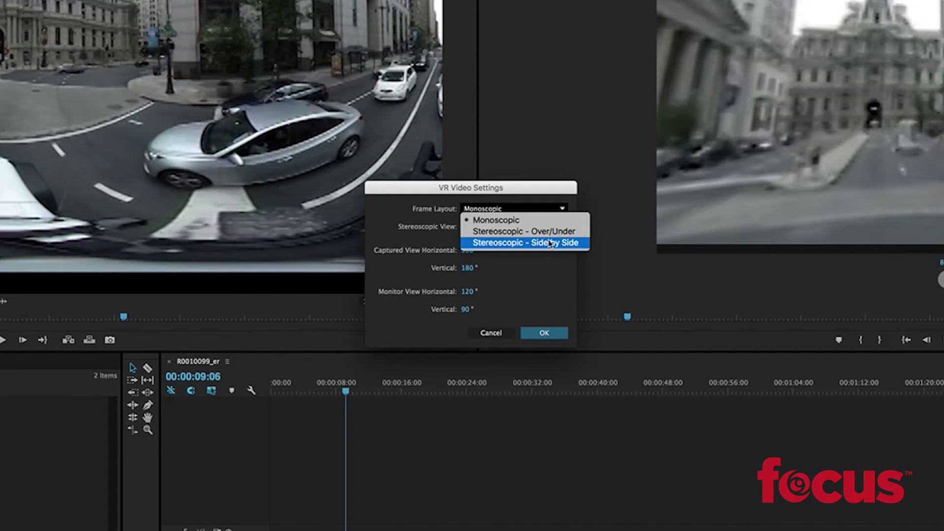
{"action": "left_click", "coordinate": [511, 222]}
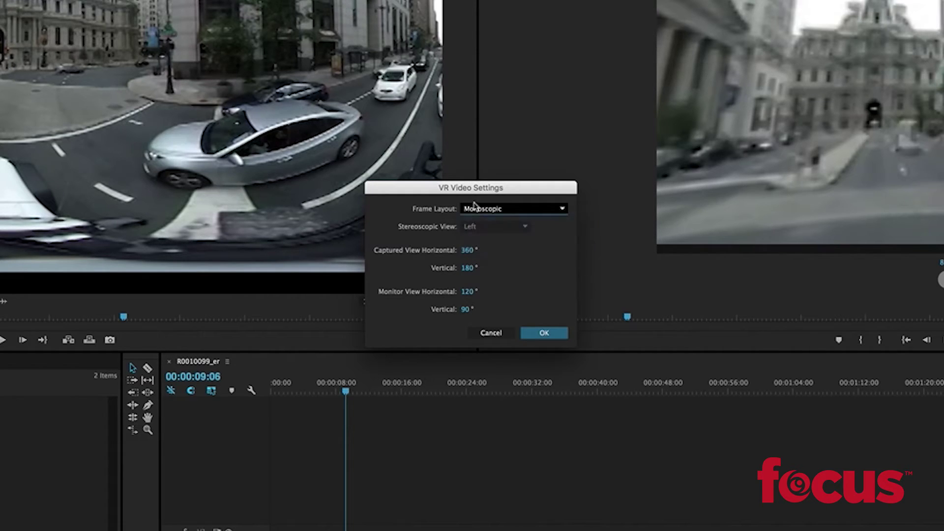
{"action": "left_click", "coordinate": [467, 292]}
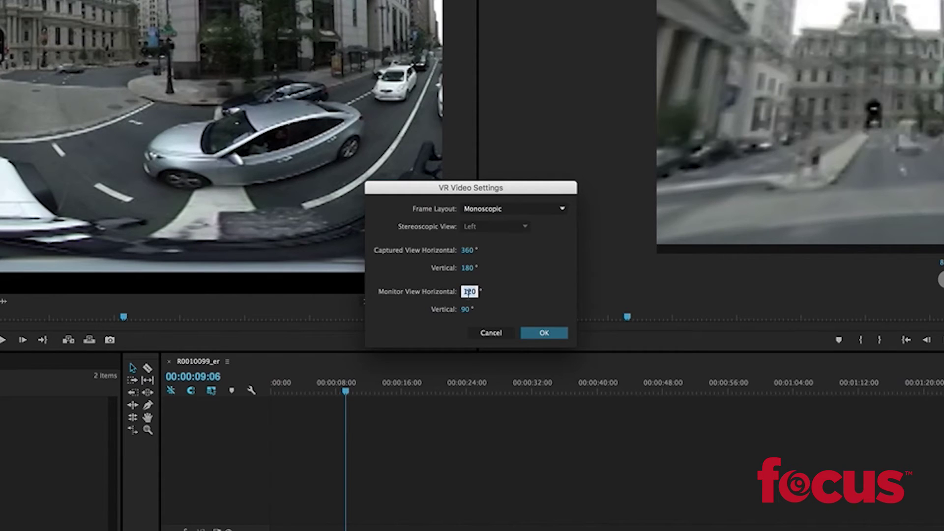
{"action": "type", "text": "1"}
{"action": "type", "text": "00"}
{"action": "left_click", "coordinate": [544, 333]}
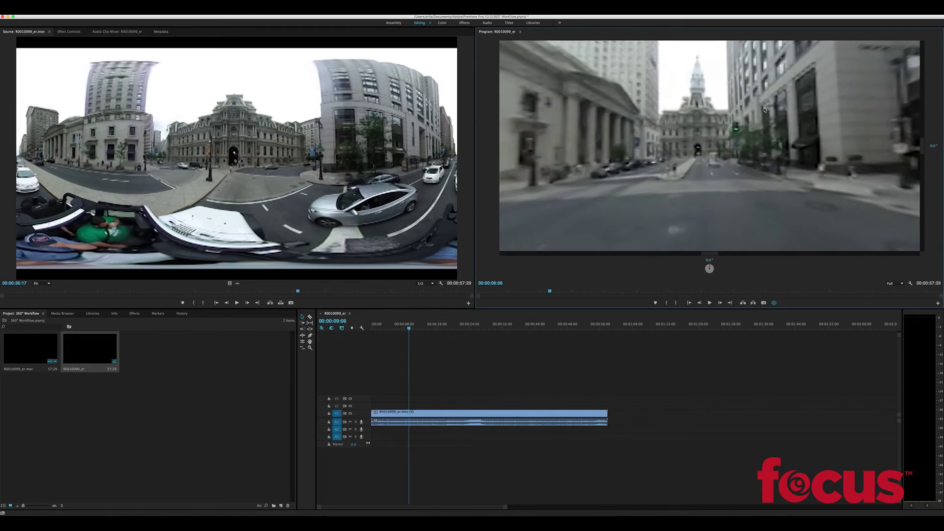
Step: Look around and tilt the widened VR view during playback, then stop playback
{"action": "left_click_drag", "start_coordinate": [765, 110], "coordinate": [627, 151]}
{"action": "left_click_drag", "start_coordinate": [640, 219], "coordinate": [738, 159]}
{"action": "key", "text": "space"}
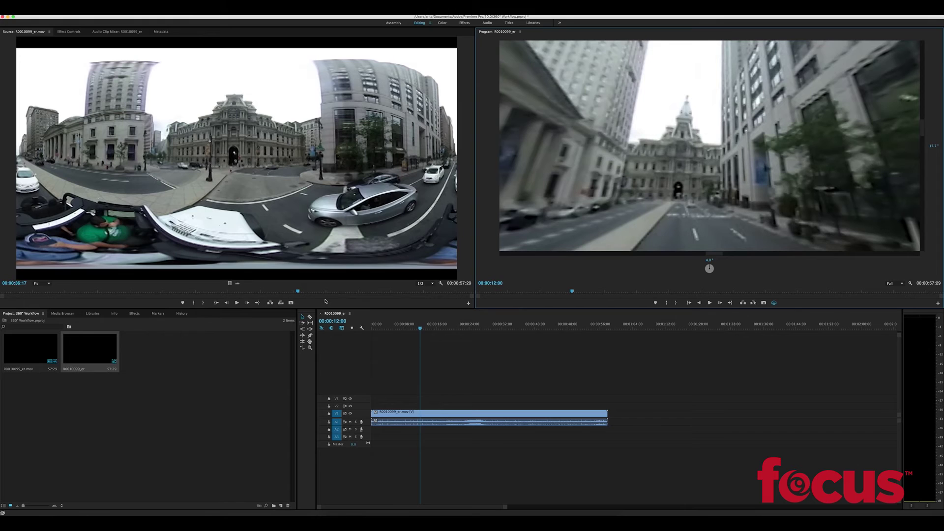
Step: Add the VR video button to the Source monitor controls and select the clip in the sequence
{"action": "left_click", "coordinate": [468, 303]}
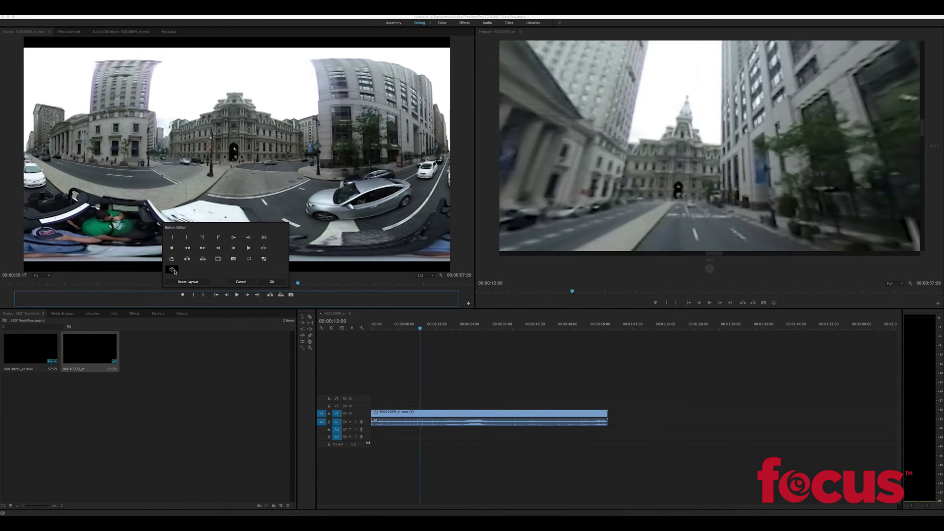
{"action": "left_click_drag", "start_coordinate": [173, 271], "coordinate": [301, 294]}
{"action": "left_click", "coordinate": [272, 282]}
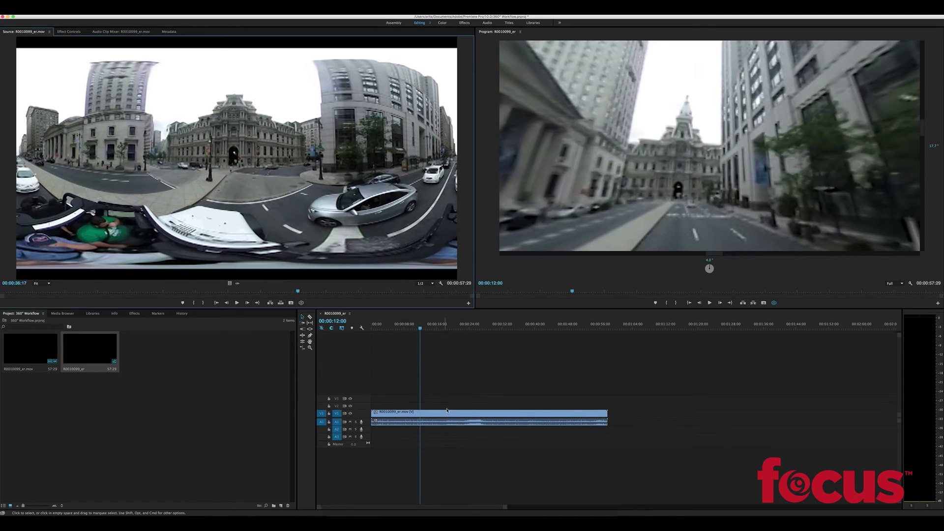
{"action": "left_click", "coordinate": [396, 415]}
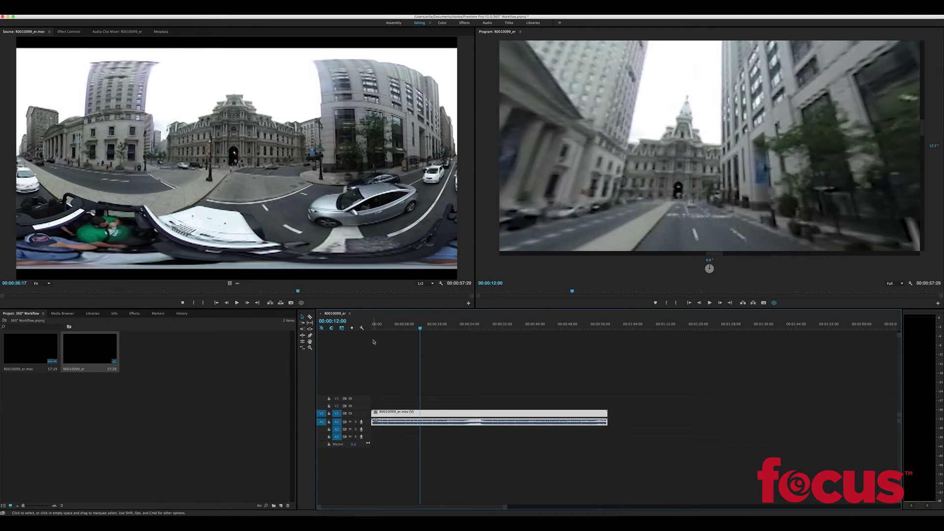
Step: Apply Additive Dissolve to the clip's start and preview it from the beginning in VR view
{"action": "left_click", "coordinate": [134, 314]}
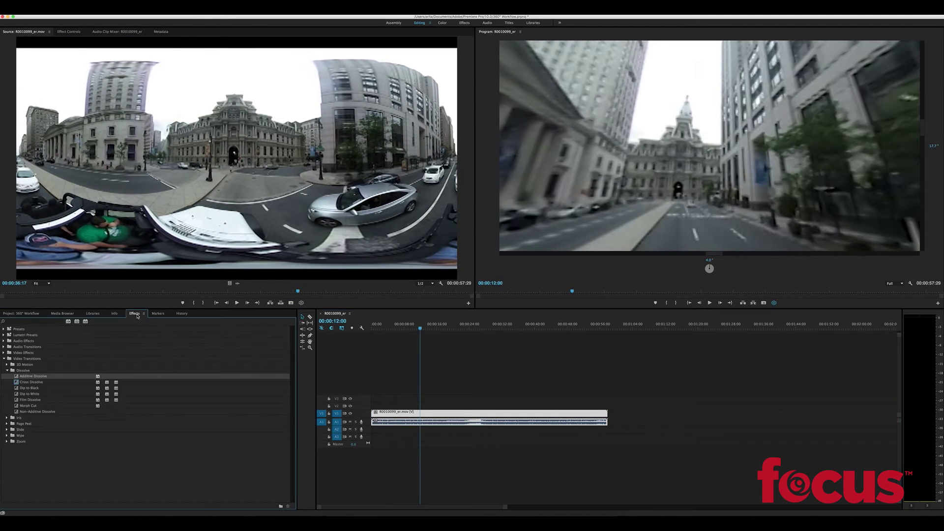
{"action": "left_click_drag", "start_coordinate": [300, 408], "coordinate": [374, 413]}
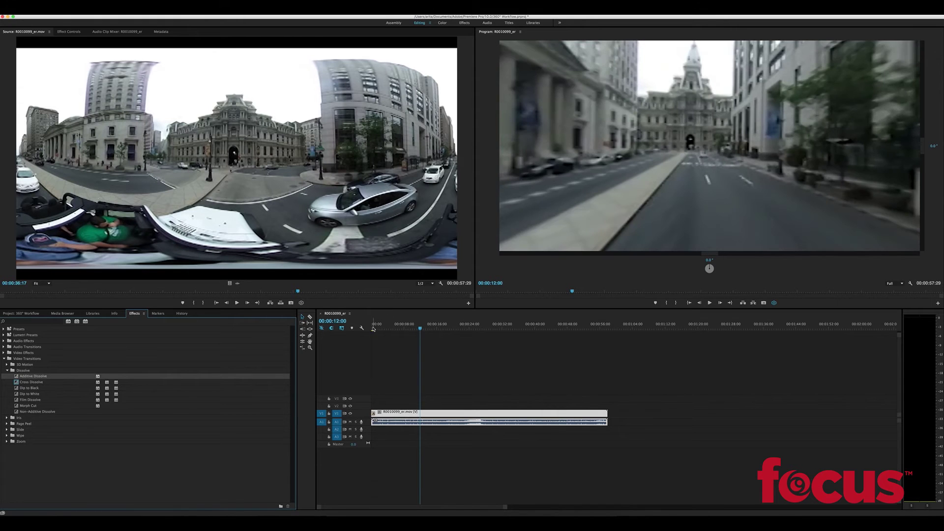
{"action": "left_click", "coordinate": [373, 329]}
{"action": "key", "text": "space"}
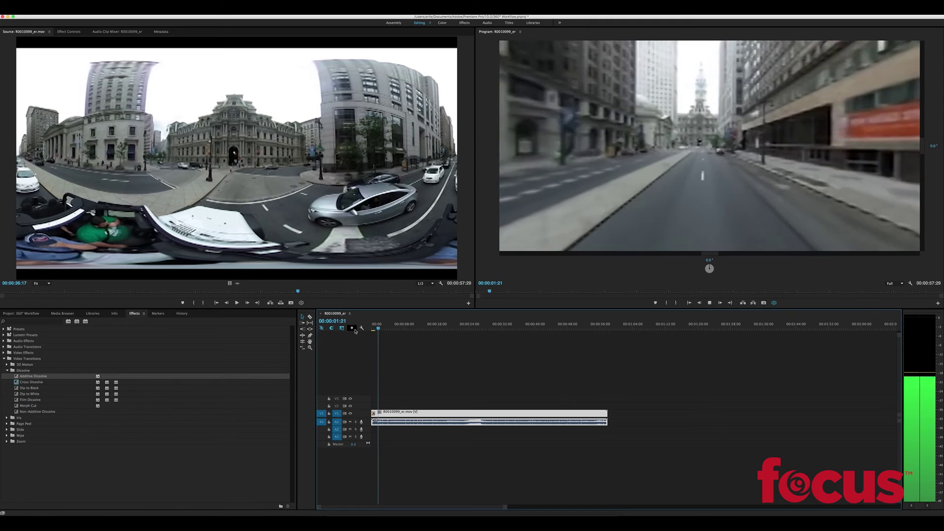
{"action": "key", "text": "space"}
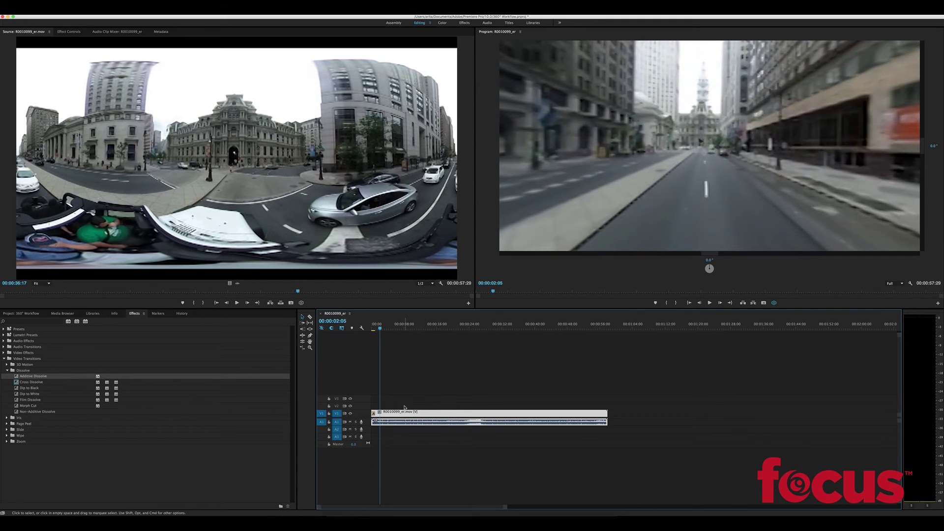
{"action": "left_click_drag", "start_coordinate": [669, 203], "coordinate": [725, 186]}
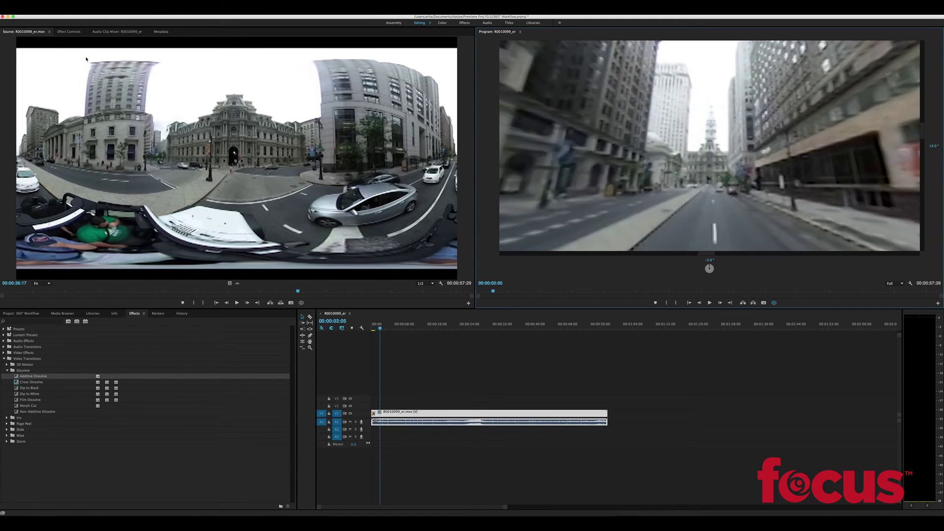
Step: Open Export Settings for the sequence and check Video is VR under VR Video
{"action": "left_click", "coordinate": [63, 18]}
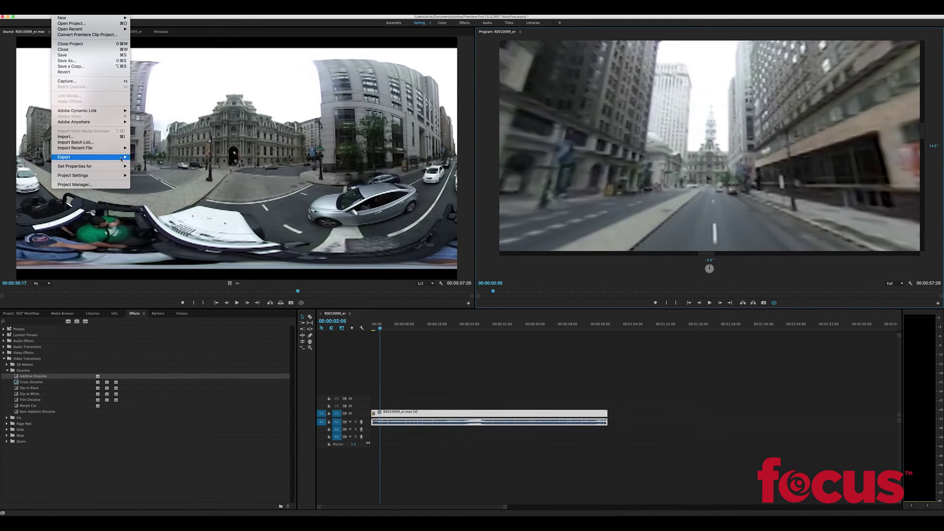
{"action": "mouse_move", "coordinate": [123, 158]}
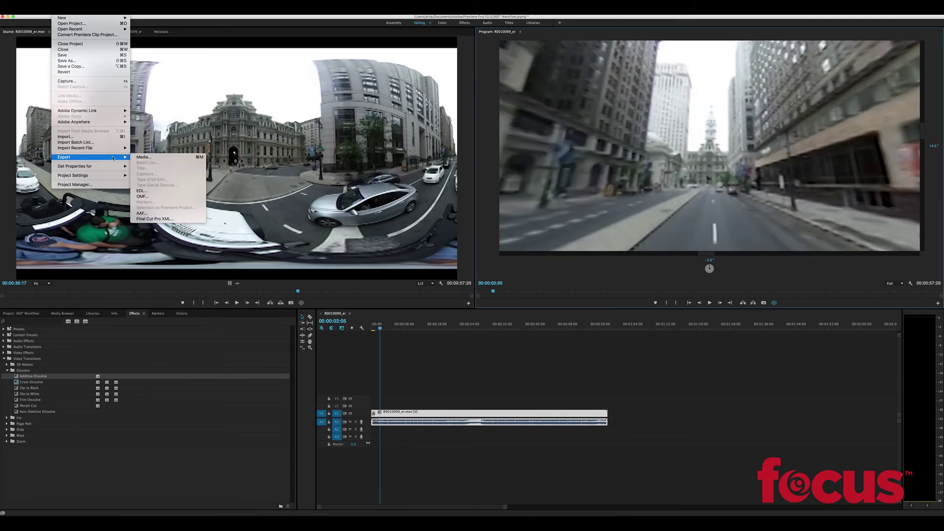
{"action": "left_click", "coordinate": [163, 160]}
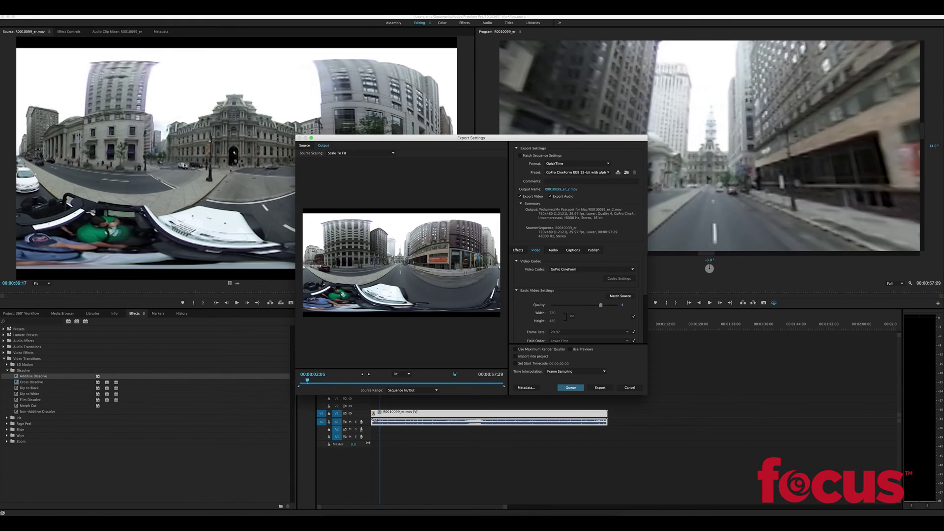
{"action": "scroll", "coordinate": [572, 311], "scroll_direction": "down", "scroll_amount": 10}
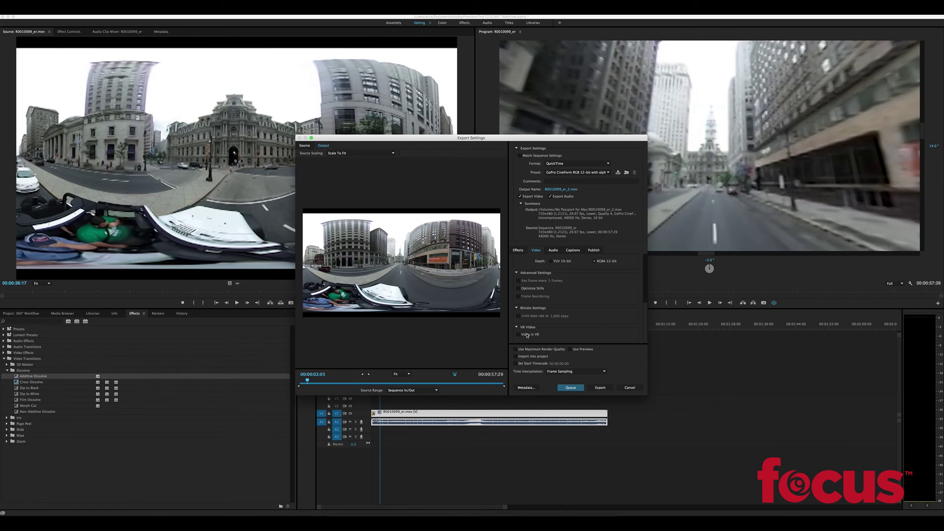
{"action": "left_click", "coordinate": [518, 334]}
{"action": "scroll", "coordinate": [578, 337], "scroll_direction": "down", "scroll_amount": 1}
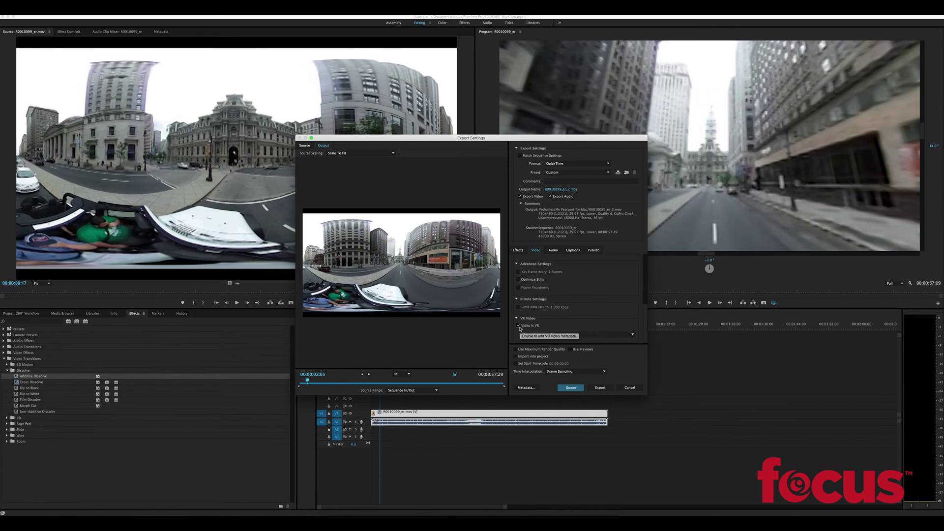